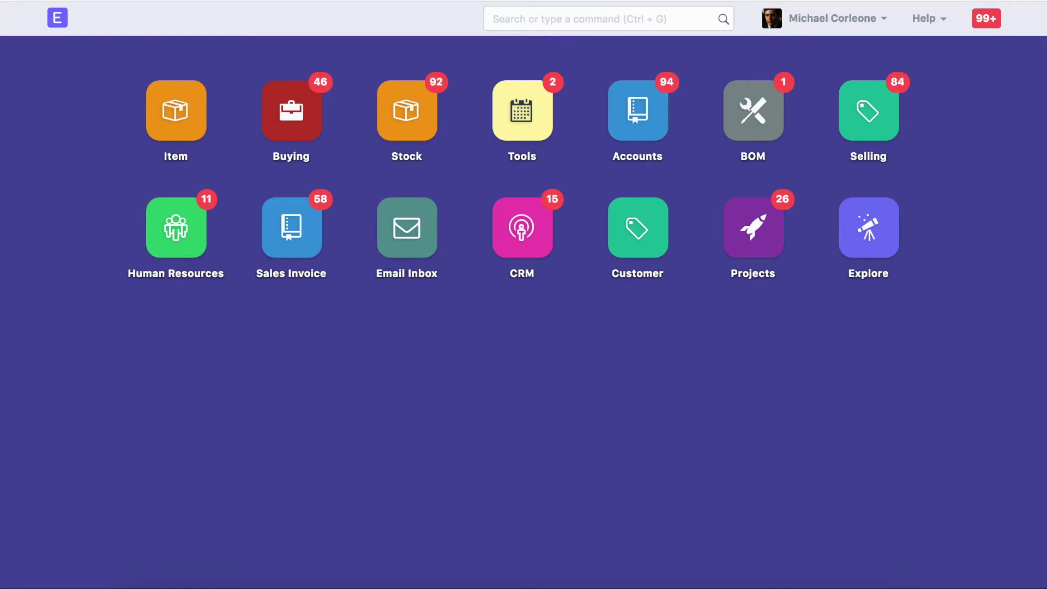
Open sales order SO-00103 for Fermentum Metus Aenean Inc. from the Sales Order list.
click(608, 19)
text(sales order)
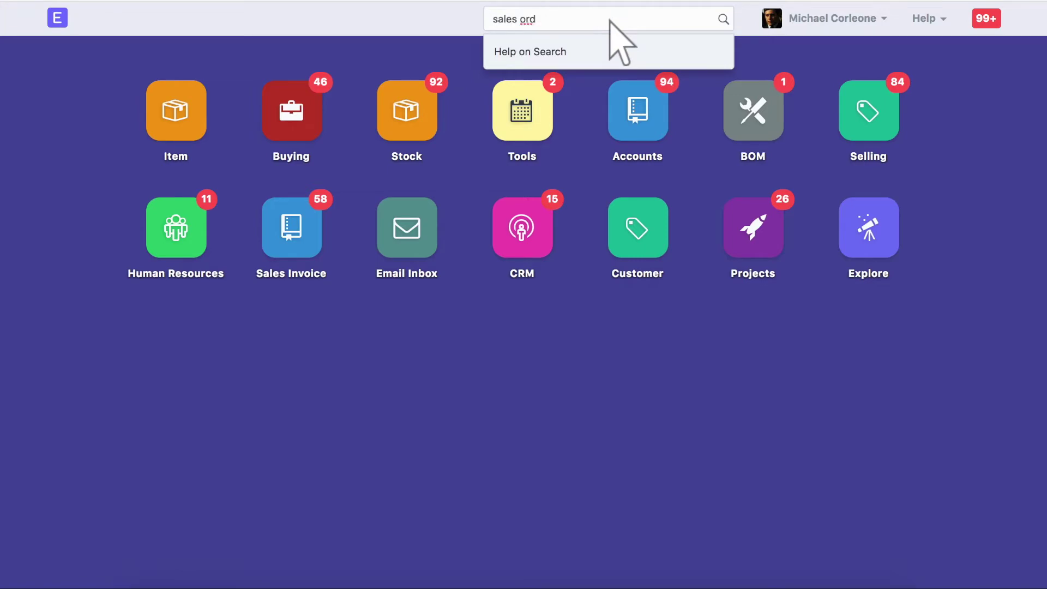
click(610, 88)
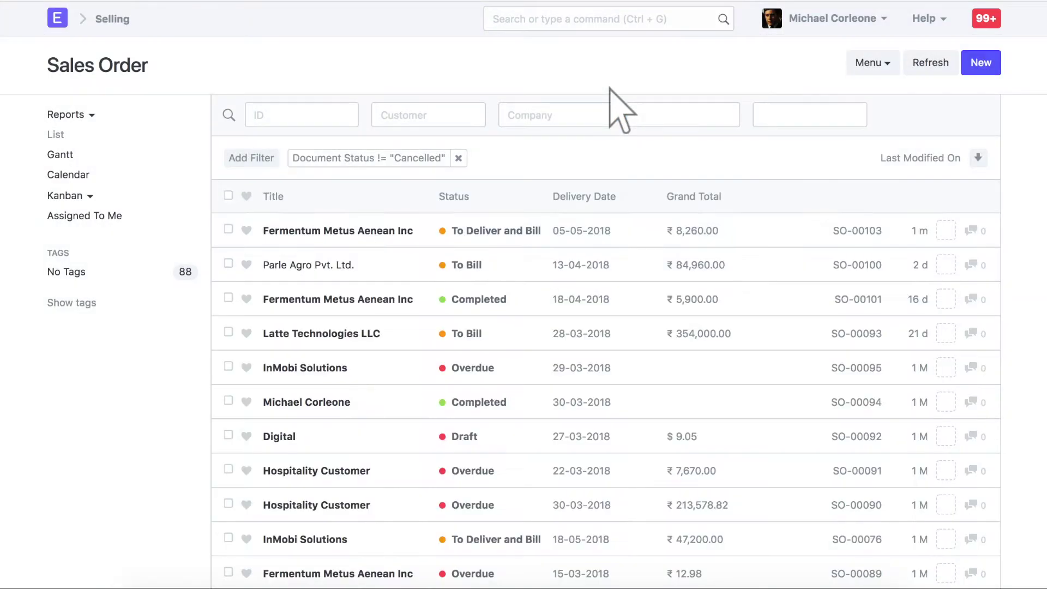
click(339, 232)
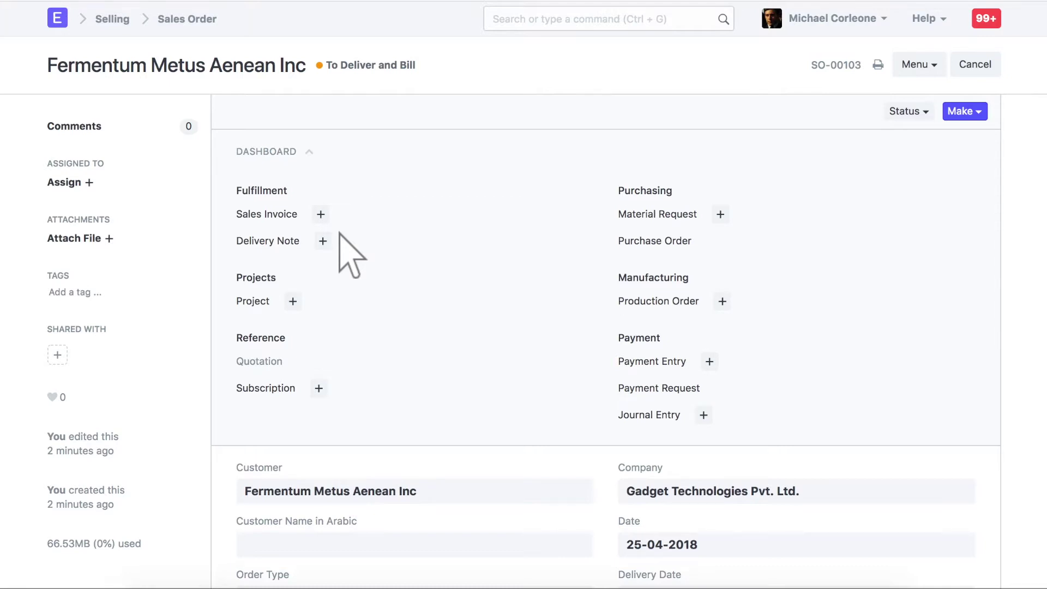
Create a payment entry from SO-00103 and review the 8,260 amount and its reference allocation.
click(968, 112)
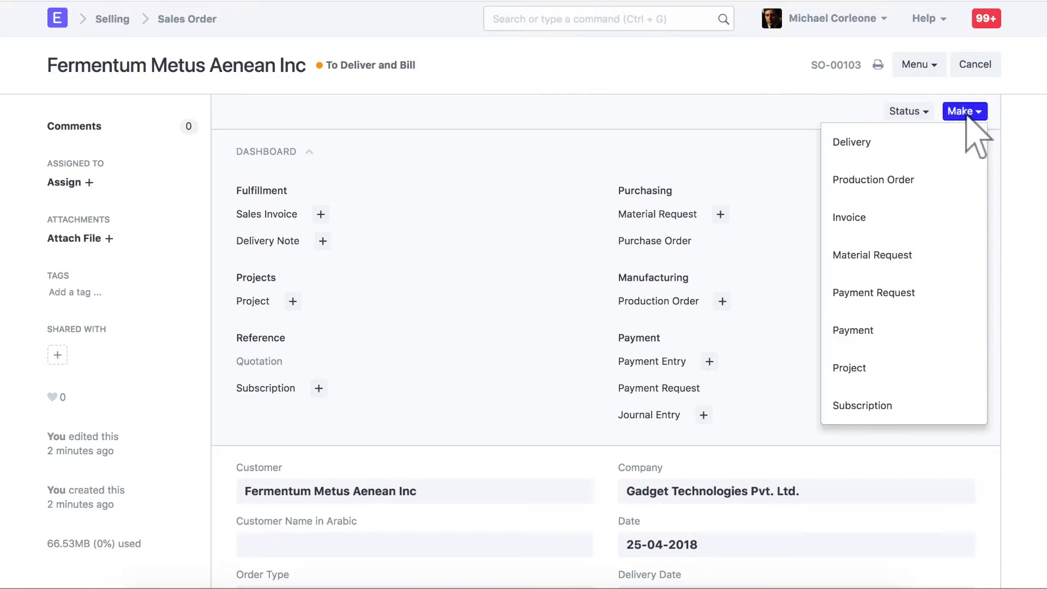
click(905, 333)
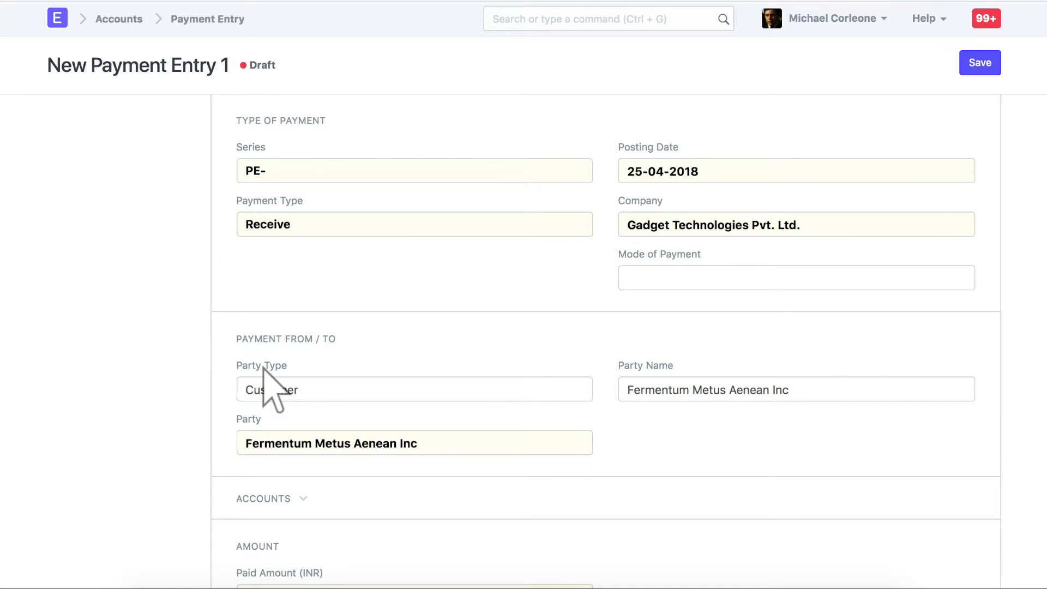
click(612, 498)
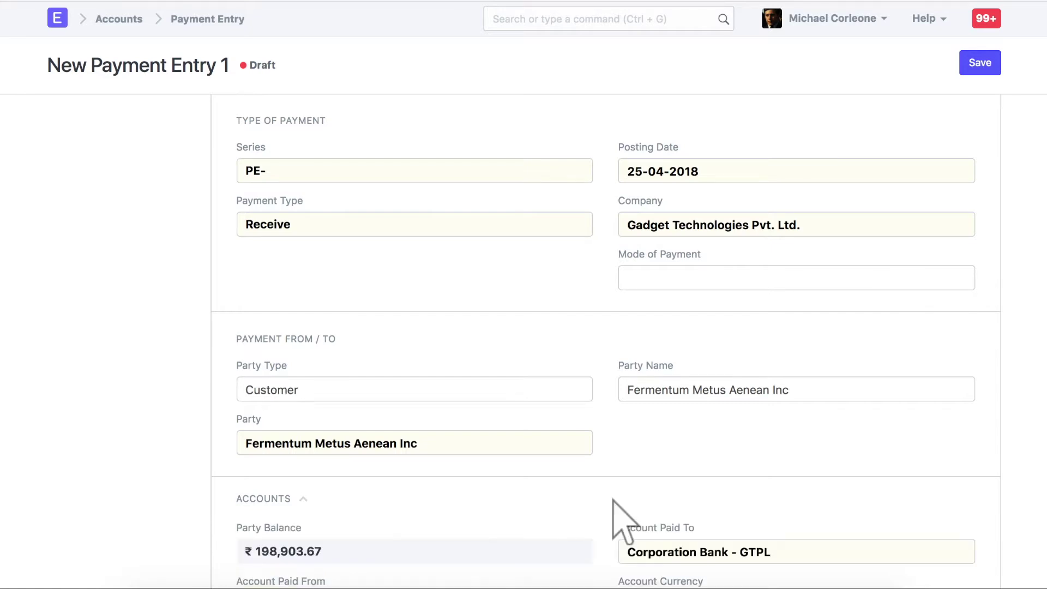
scroll(658, 532, down, 1)
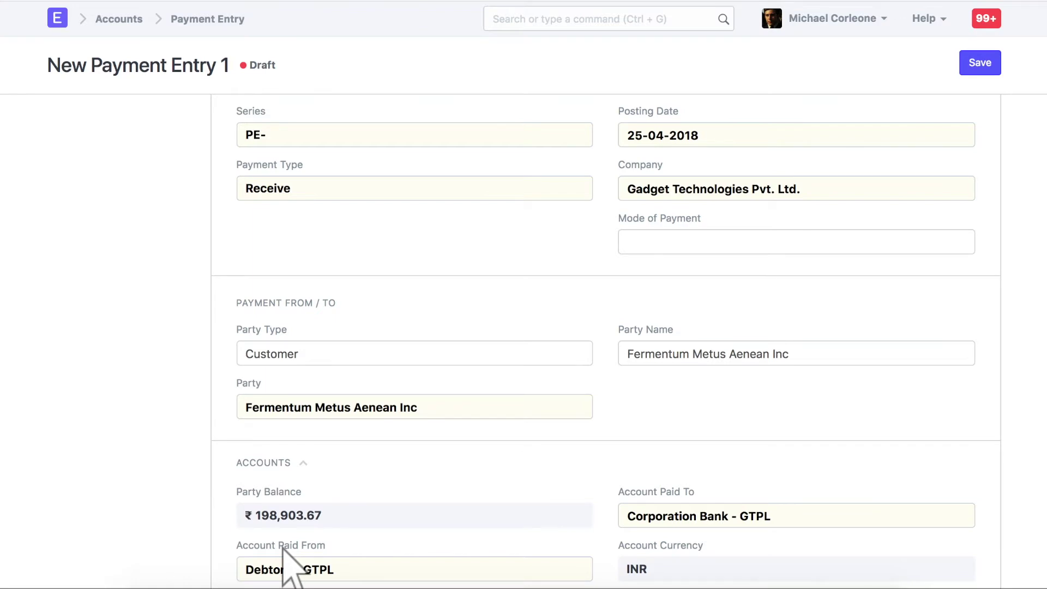
scroll(282, 548, down, 10)
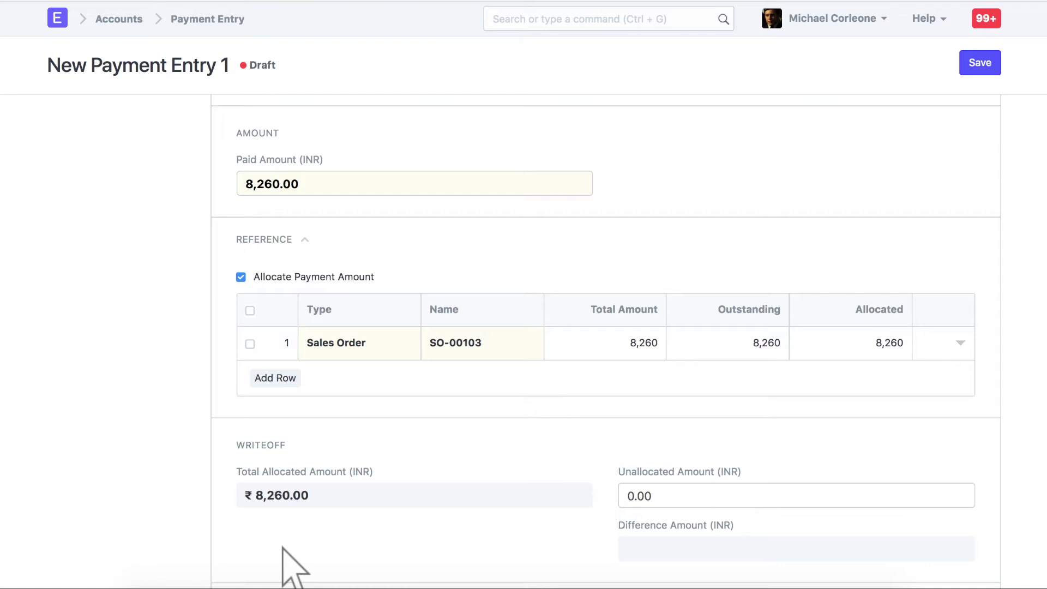
scroll(295, 568, down, 5)
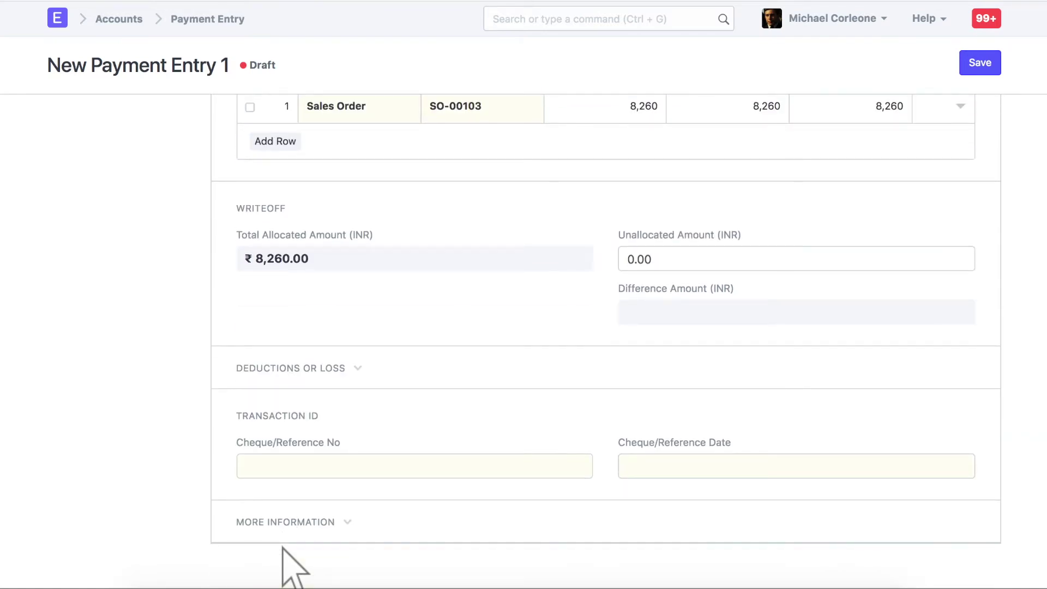
Enter cheque reference 969859 dated 24-04-2018 and save the payment entry as a draft.
click(416, 468)
text(969859)
click(798, 468)
text(24-04-2018)
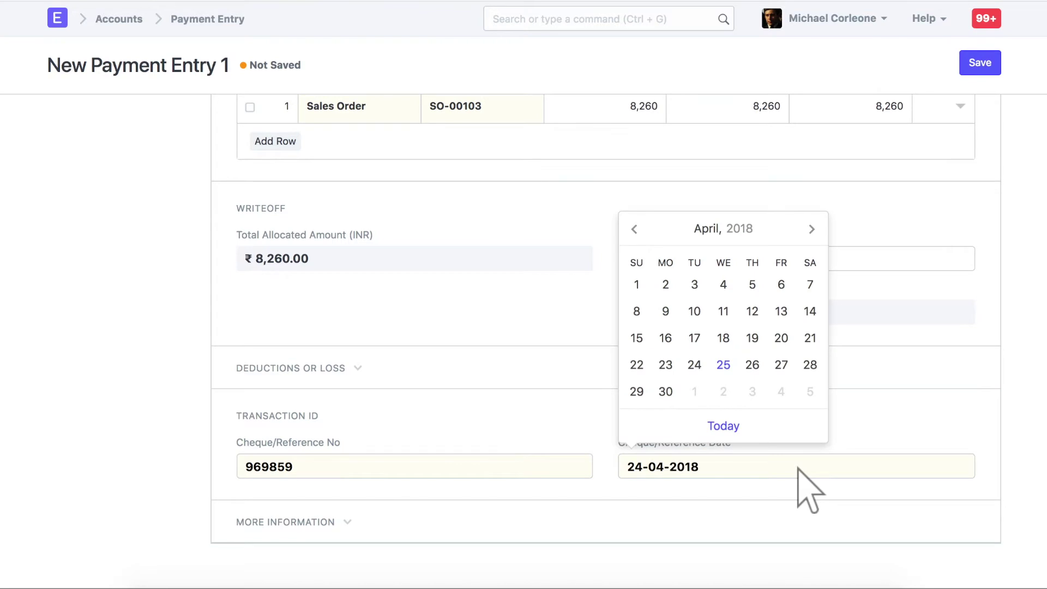
click(809, 511)
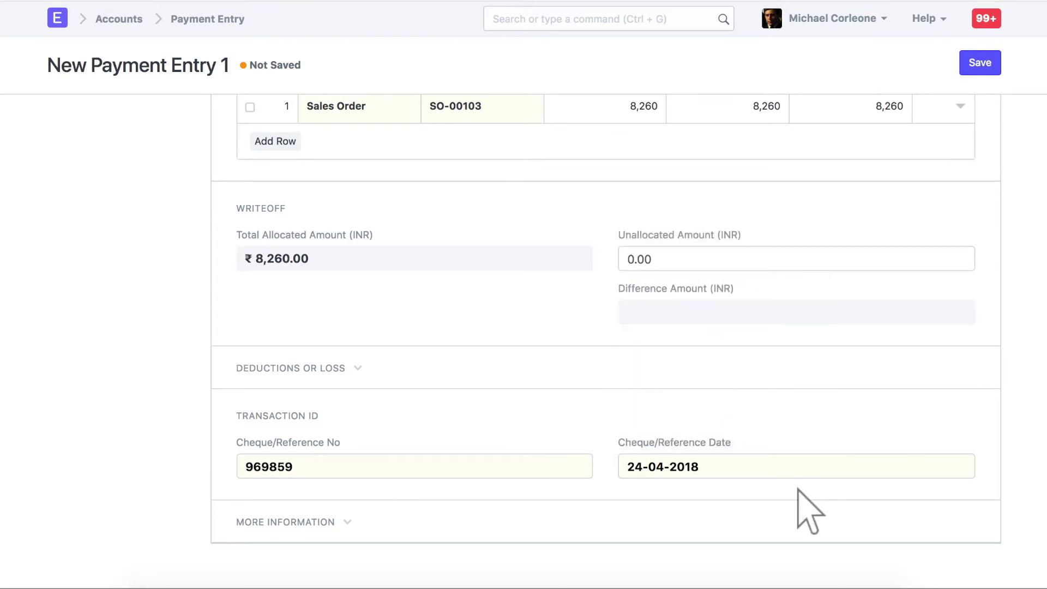
click(980, 63)
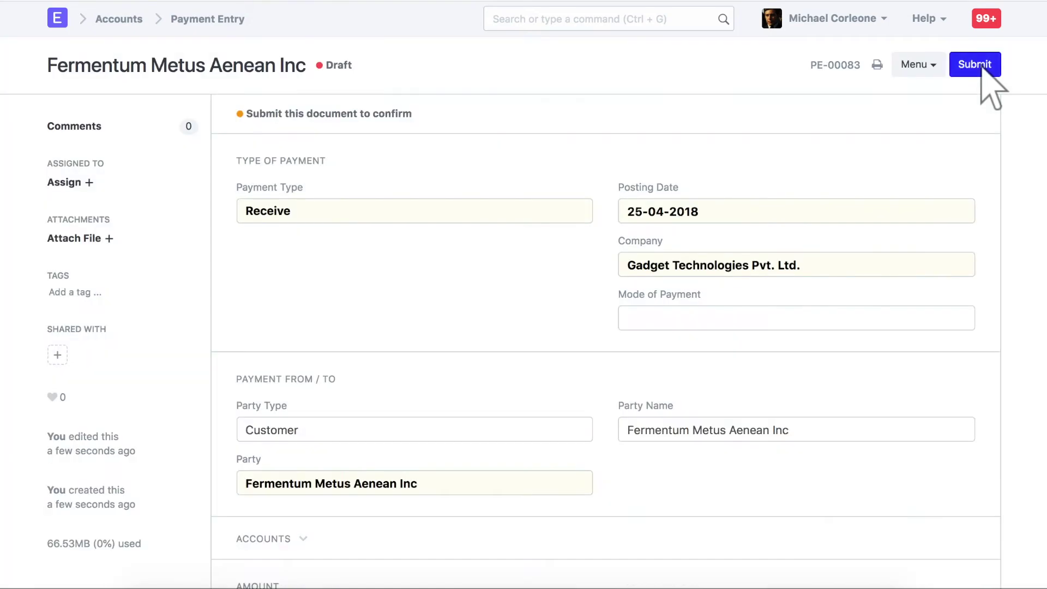
Submit payment entry PE-00083, confirming the submission.
click(979, 64)
click(744, 45)
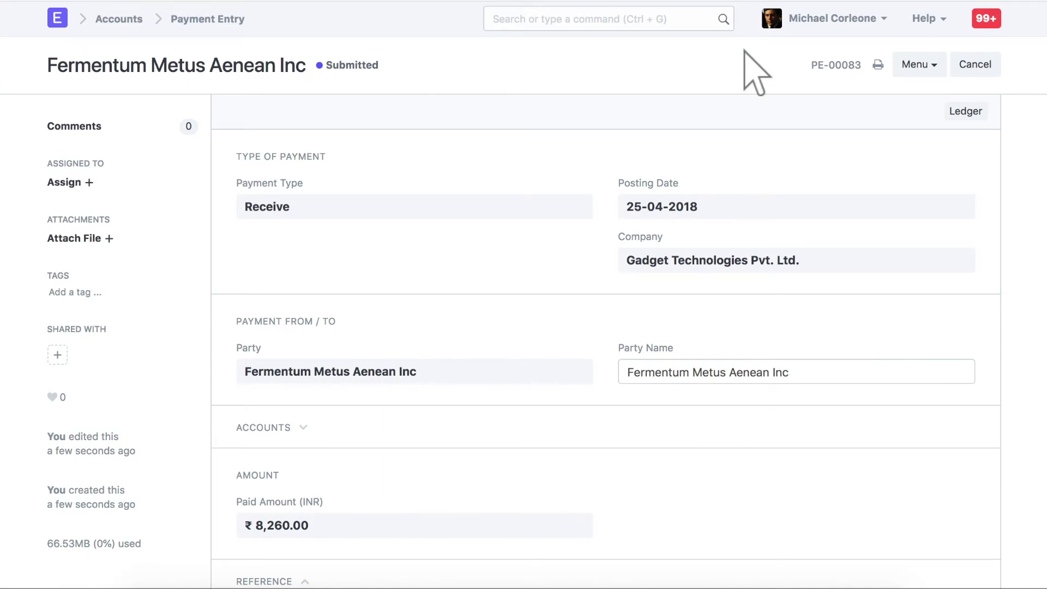
click(609, 20)
Reopen sales order SO-00103 from the Sales Order list.
text(sales order)
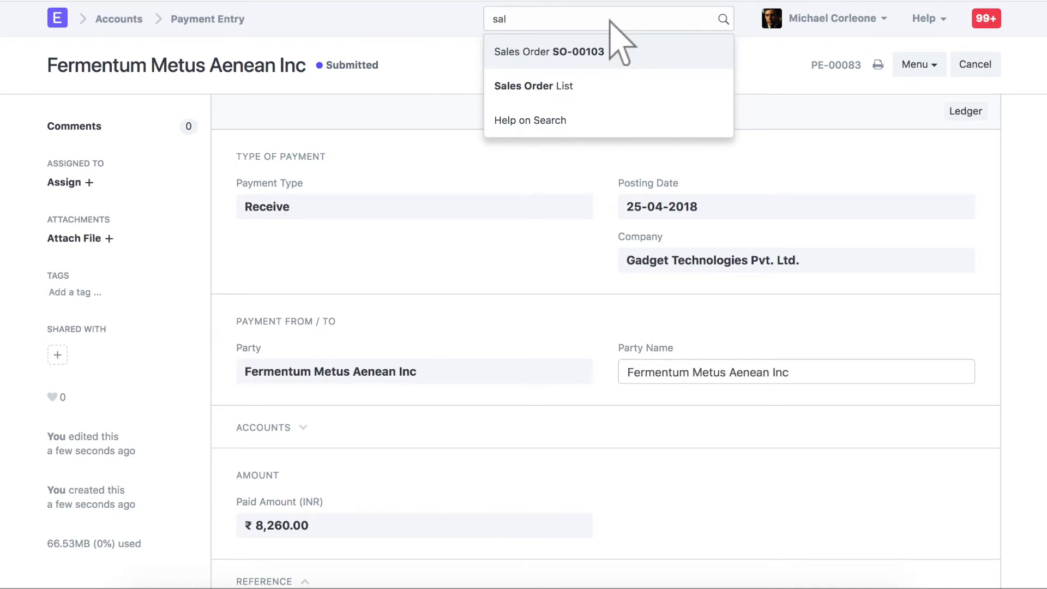
click(608, 87)
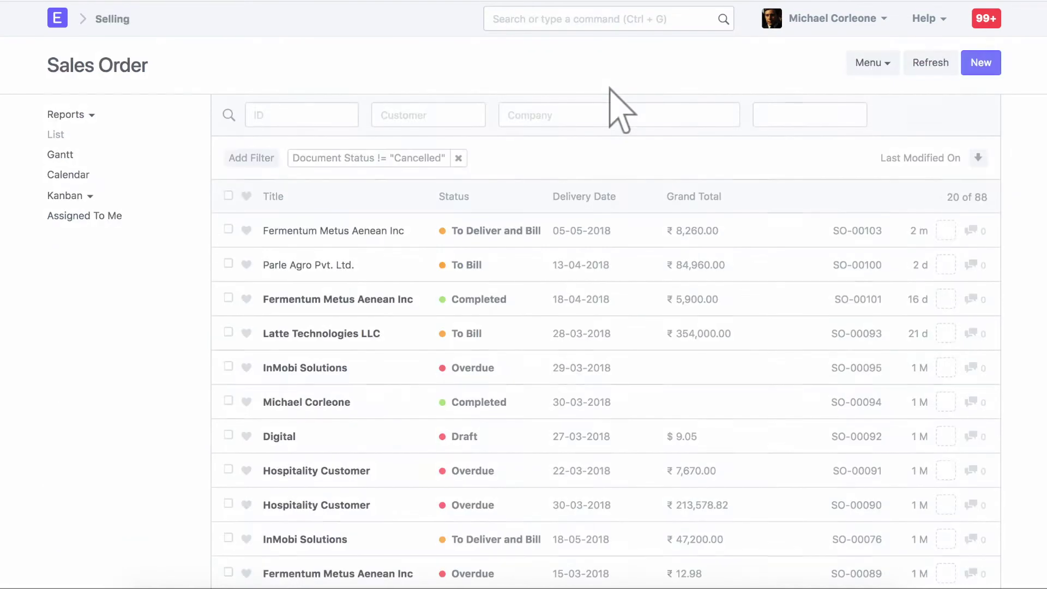
click(334, 231)
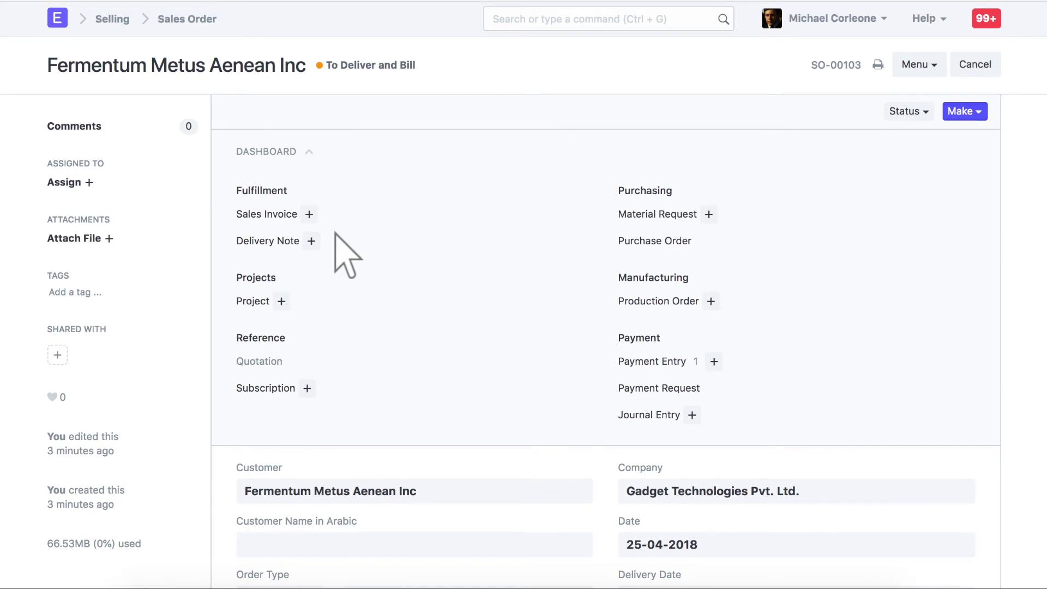
click(964, 111)
Create a sales invoice from SO-00103 and scroll down to its Advance Payments section.
click(905, 218)
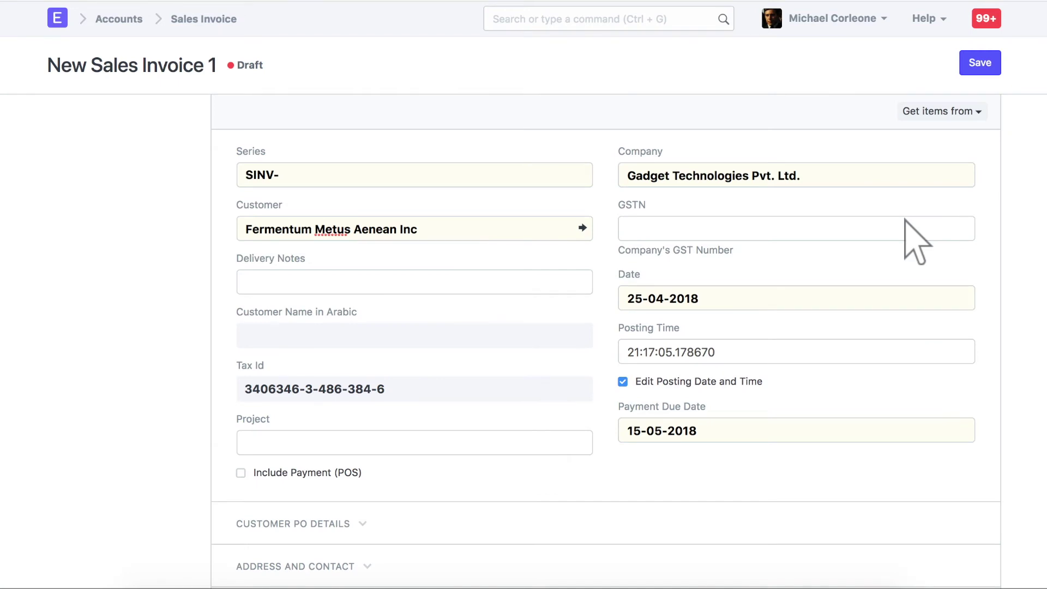
scroll(916, 240, down, 15)
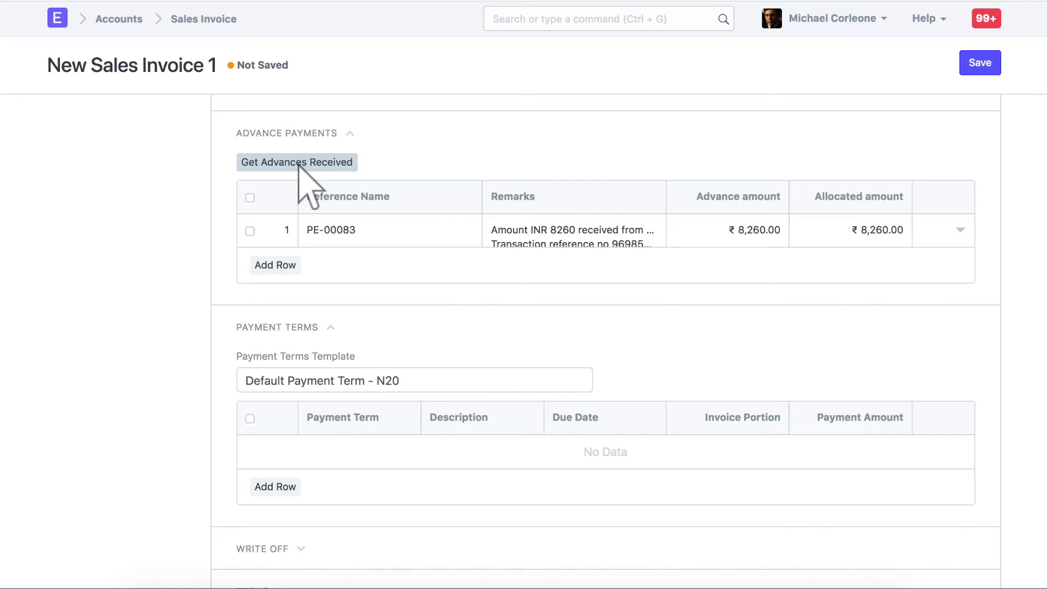
Verify advance PE-00083 is allocated at 8,260, then save the invoice as SINV-00086.
click(959, 230)
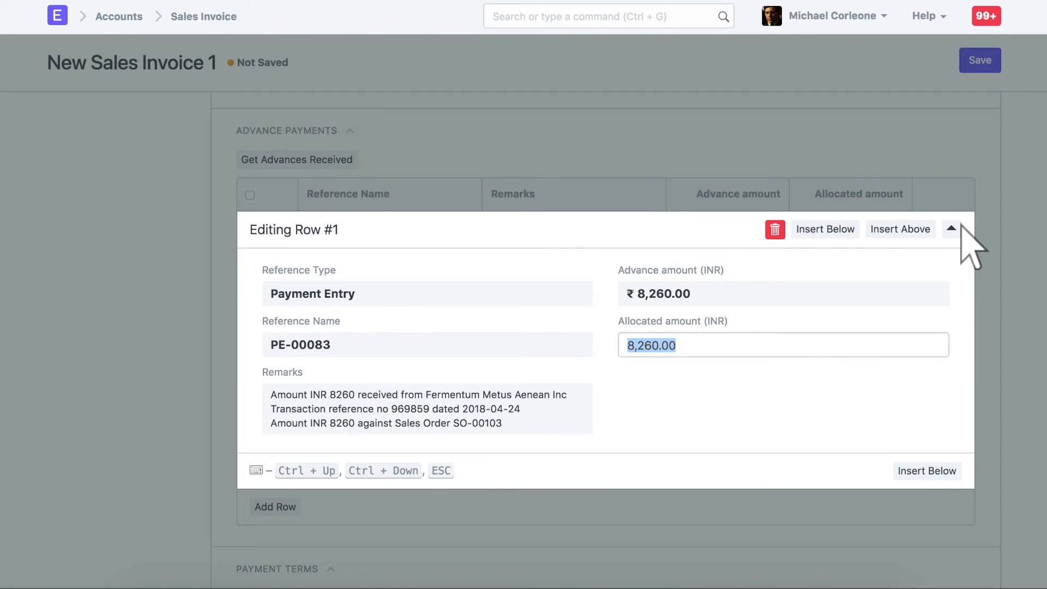
click(961, 225)
click(980, 60)
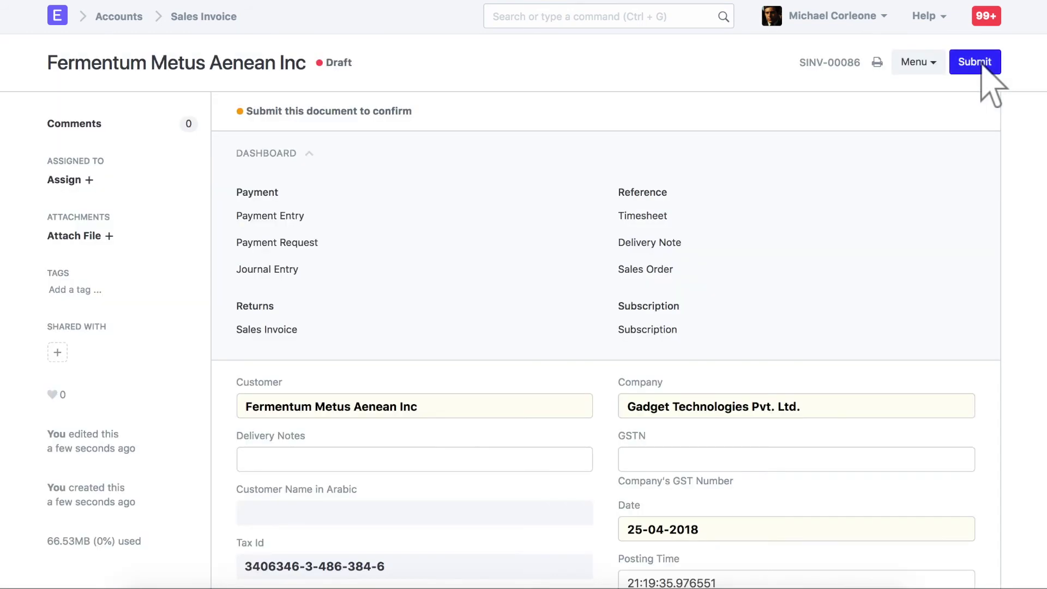
Check that Grand Total and Total Advance both read 8,260, then submit the invoice.
scroll(681, 545, down, 20)
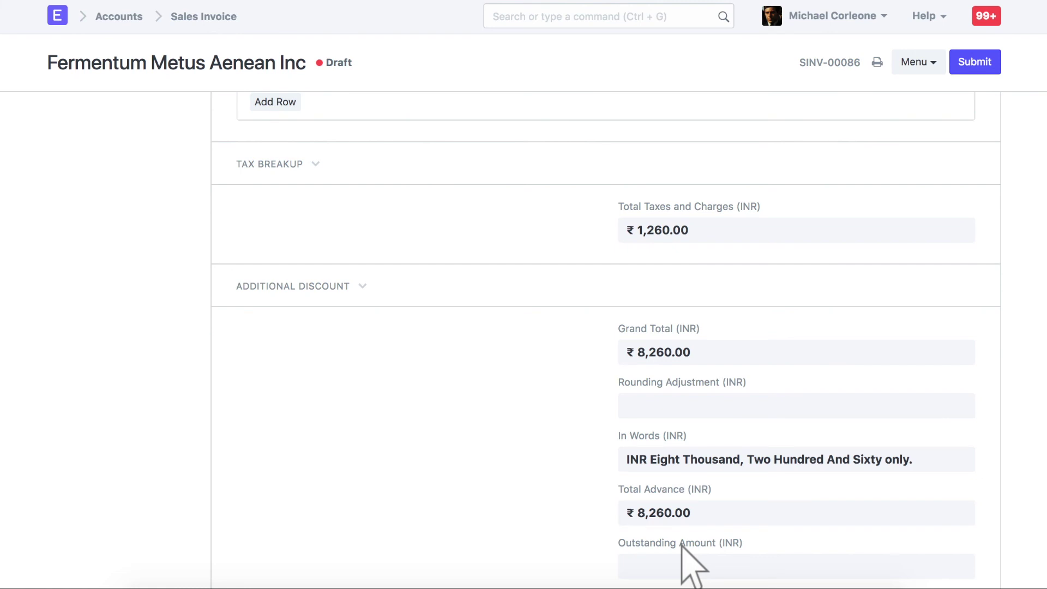
click(975, 62)
Confirm submission of sales invoice SINV-00086.
click(743, 43)
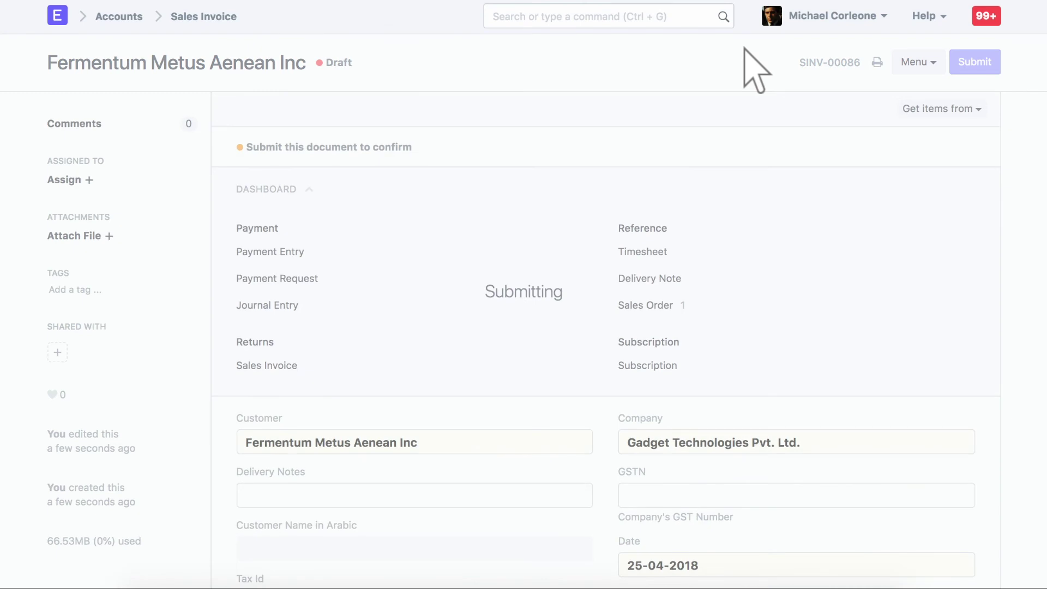